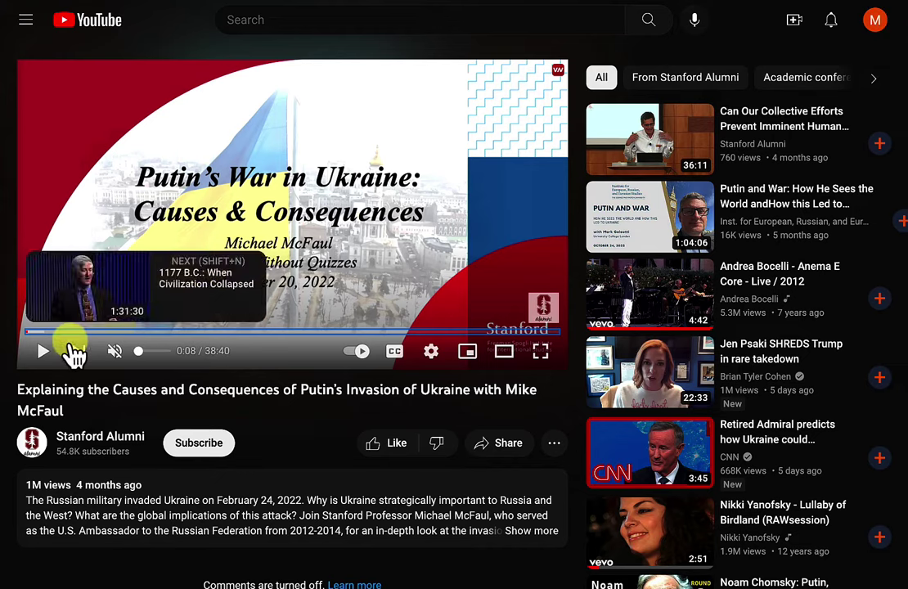
Play the Stanford Alumni lecture on Putin's invasion of Ukraine and capture the current slide.
left_click(43, 351)
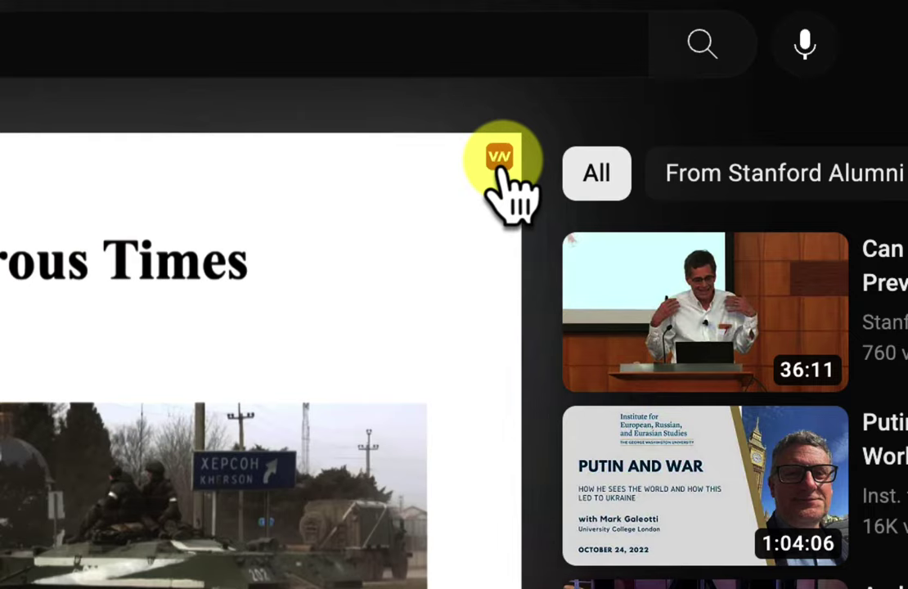
left_click(499, 157)
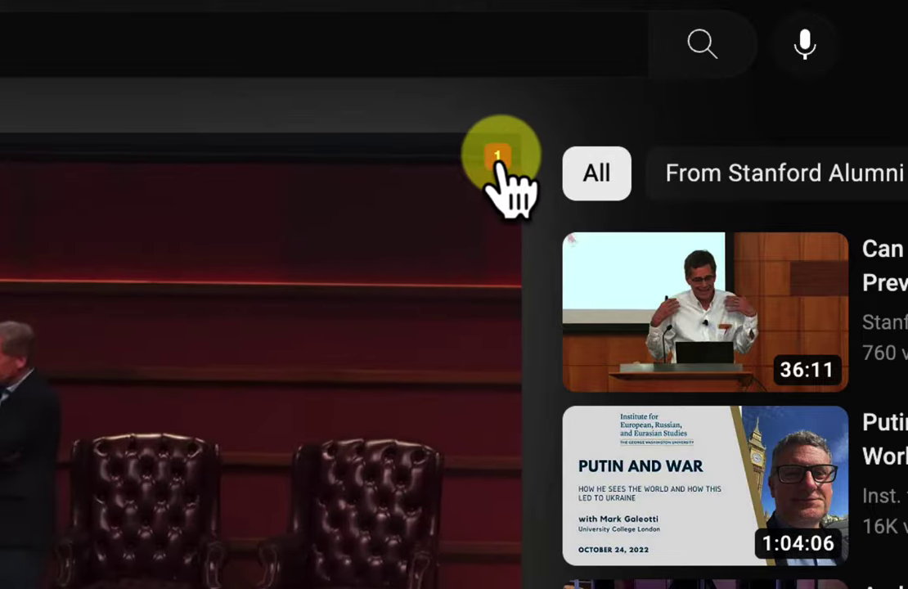
Save the captured 'We are Living in Dangerous Times' slide as a 0:18 note.
left_click(497, 158)
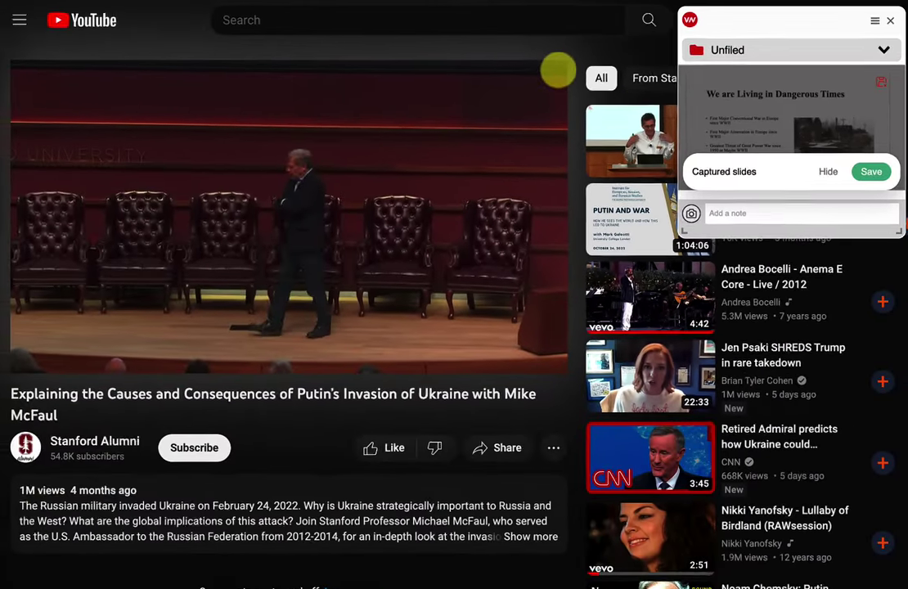
left_click(870, 173)
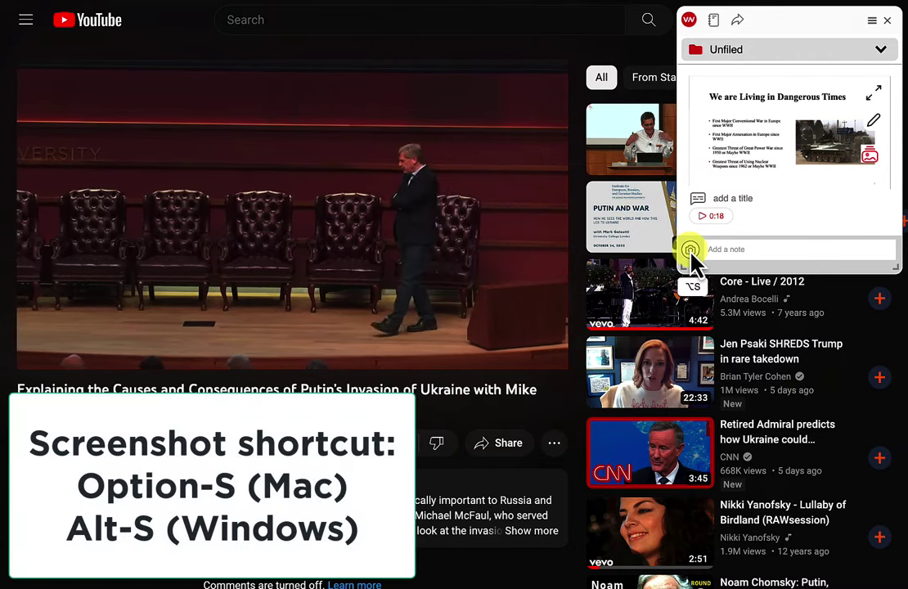
Screenshot the speaker on stage at 0:53, then jump back to the 0:18 slide.
left_click(690, 251)
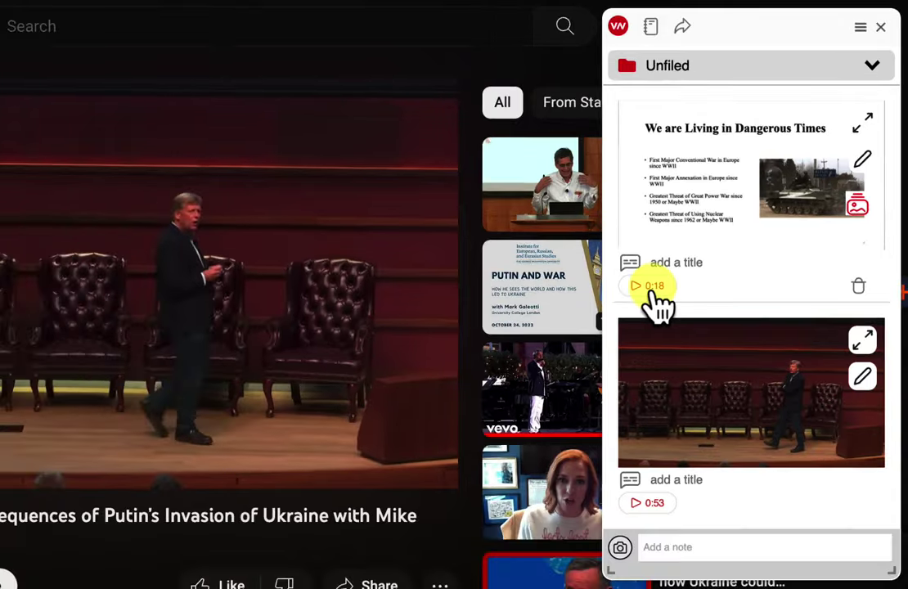
left_click(623, 320)
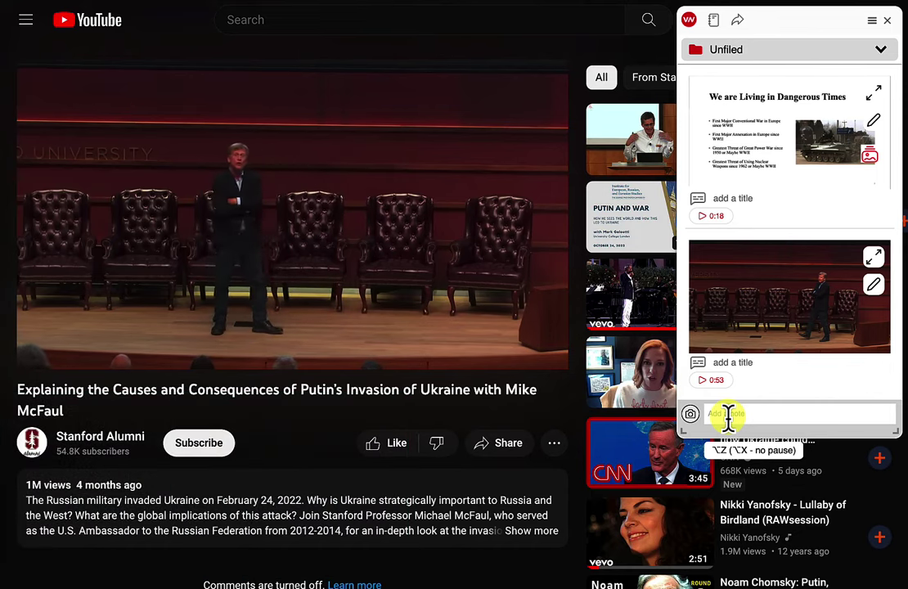
Add a 0:41 text note containing the speaker's name, then pause the lecture.
left_click(727, 417)
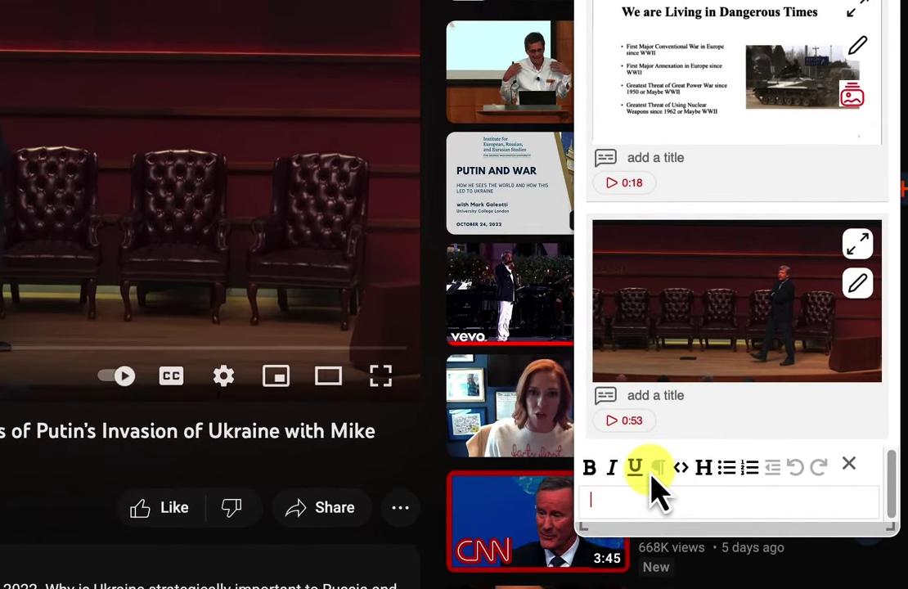
type("Michael")
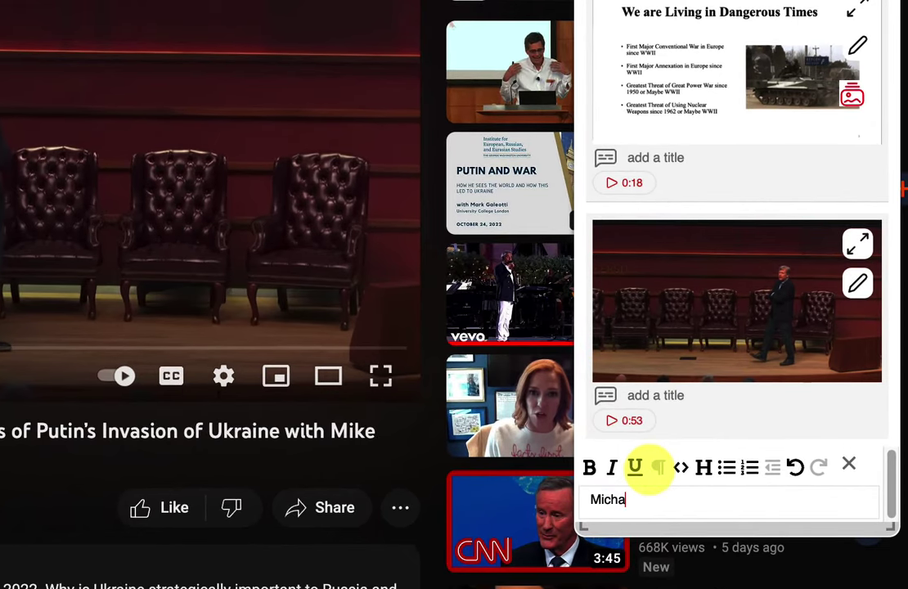
type(" McFaul")
key("Return")
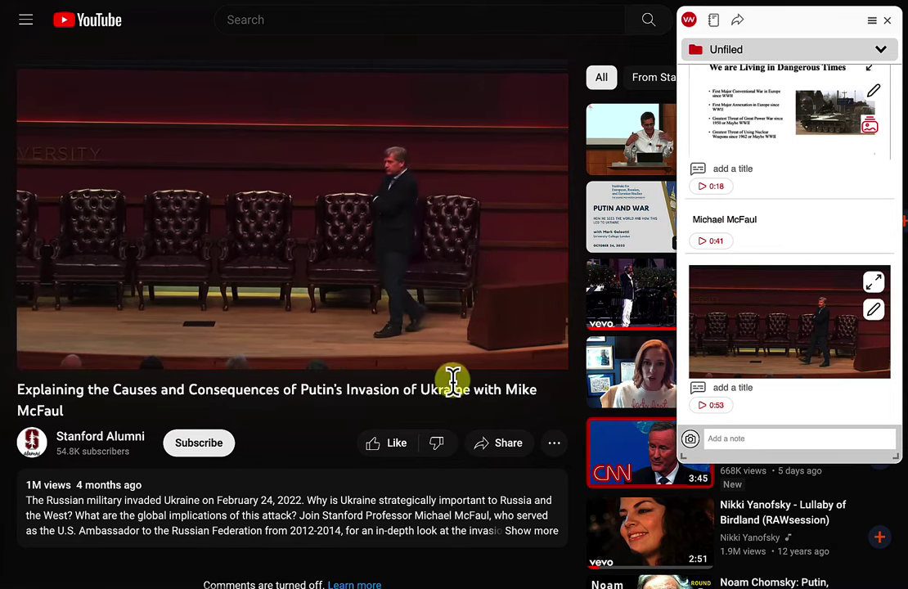
left_click(42, 352)
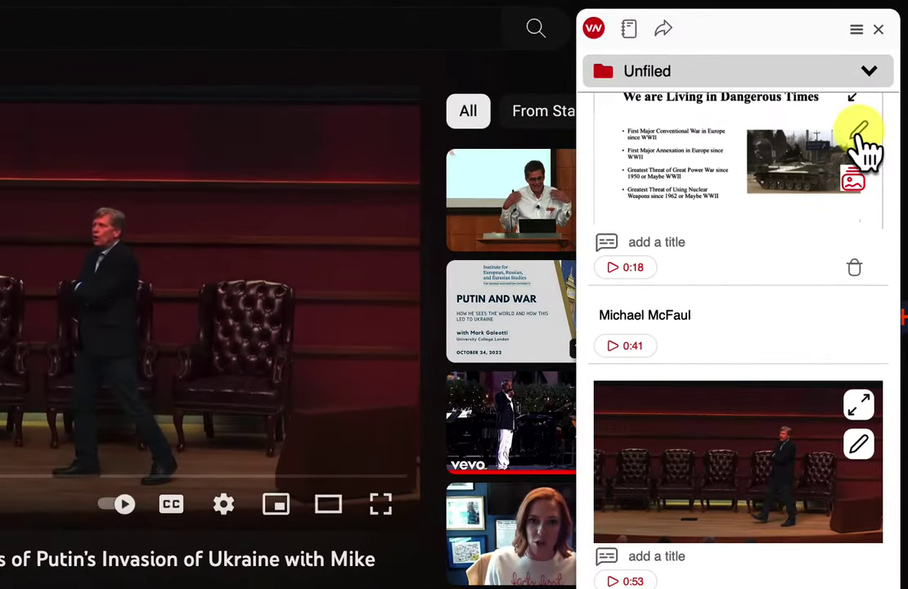
Mark the first bullet of the 0:18 Dangerous Times slide in yellow with the pen and save.
left_click(875, 92)
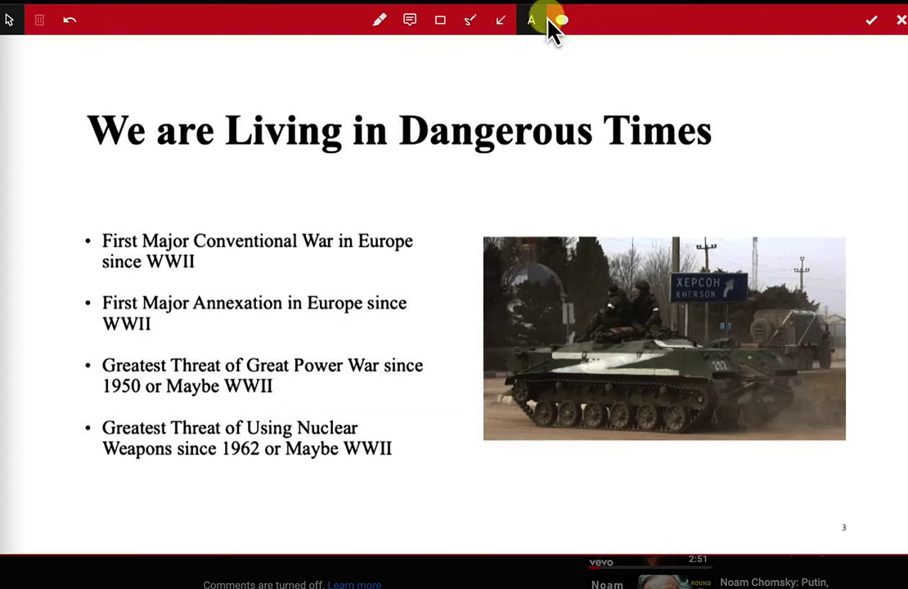
left_click(381, 22)
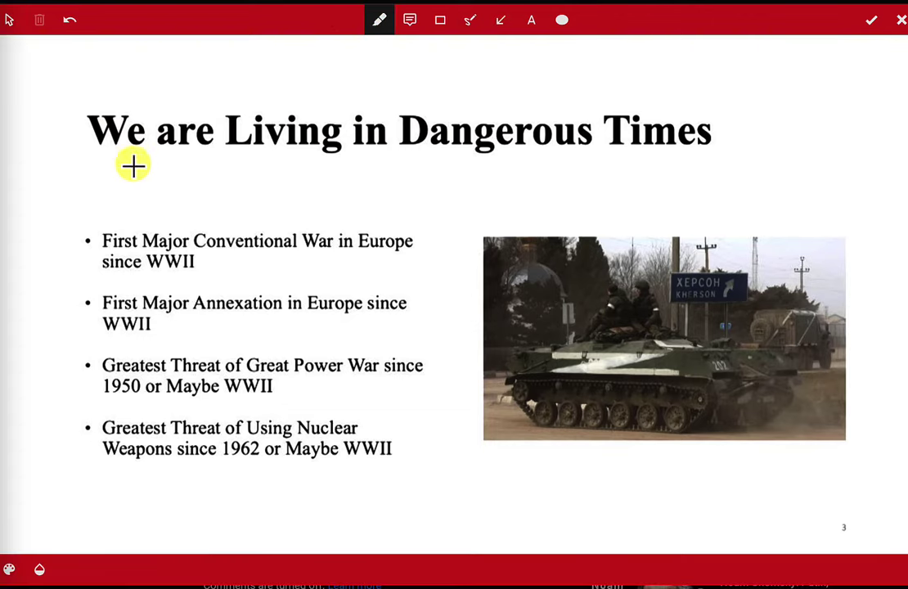
mouse_move(78, 231)
left_mouse_down()
mouse_move(207, 276)
mouse_move(360, 289)
mouse_move(424, 278)
left_mouse_up()
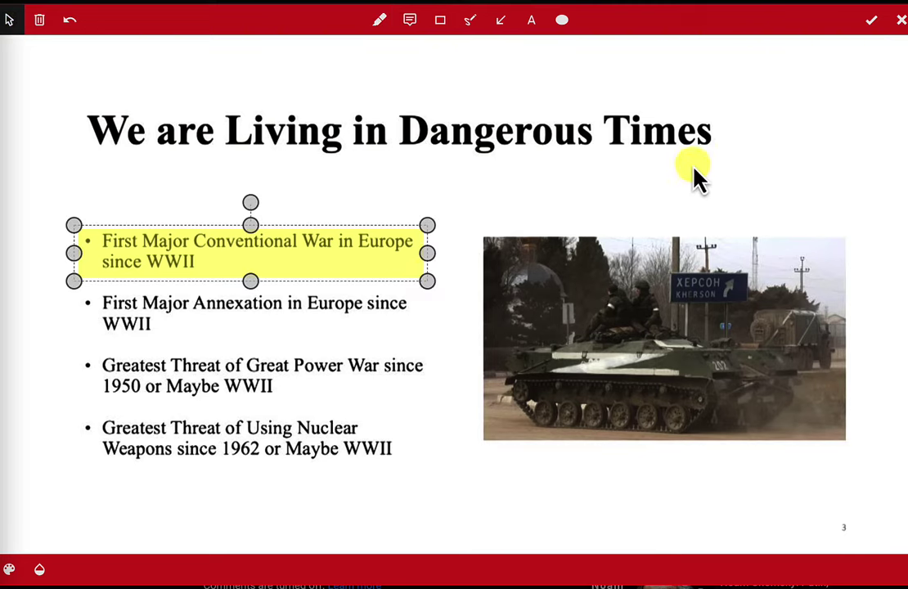
left_click(871, 21)
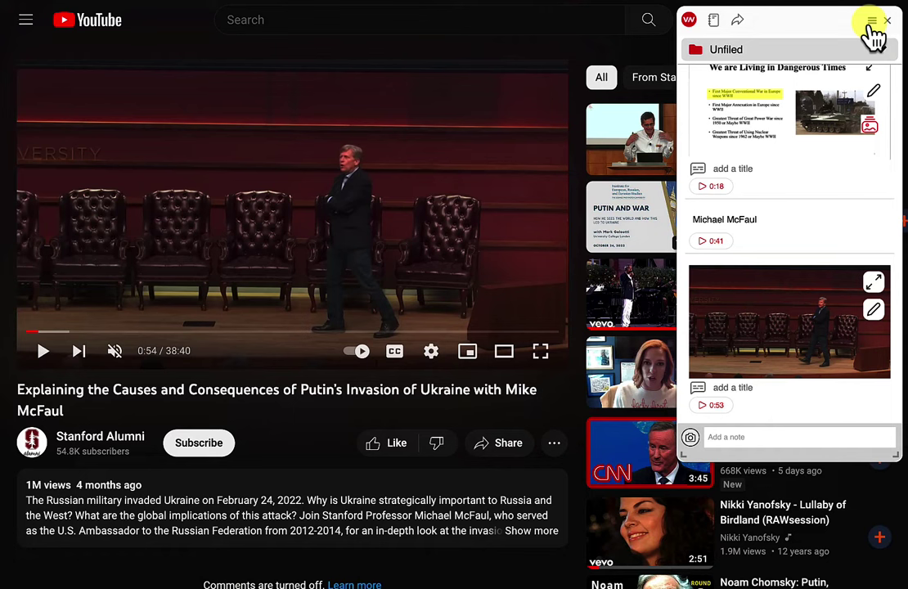
Move the lecture's three notes from Unfiled into the 'fun stuff' notebook.
left_click(760, 59)
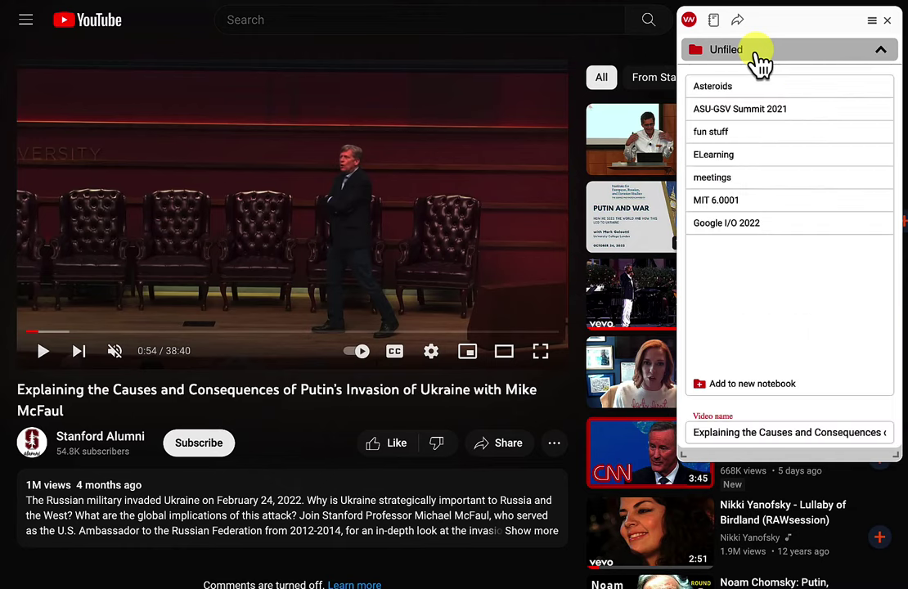
left_click(730, 134)
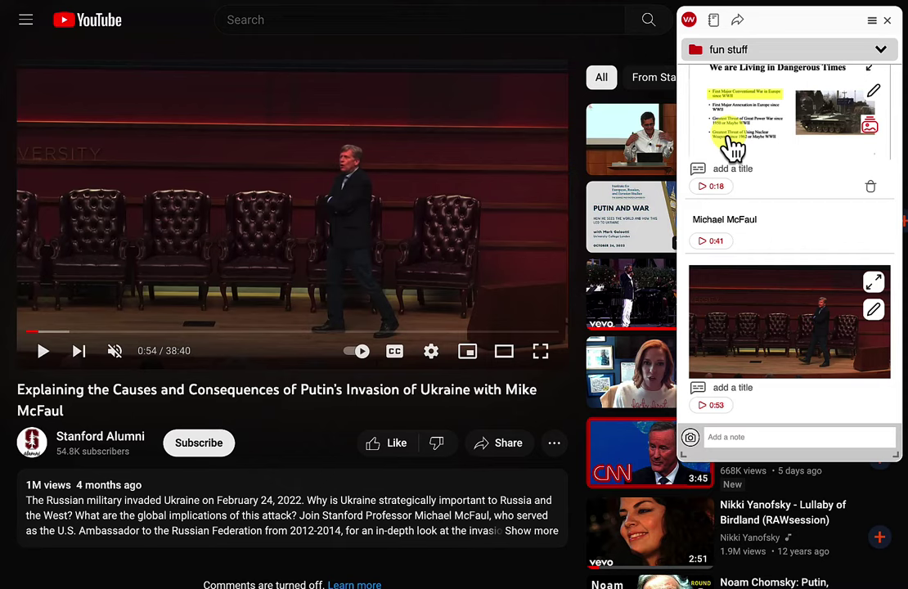
left_click(736, 50)
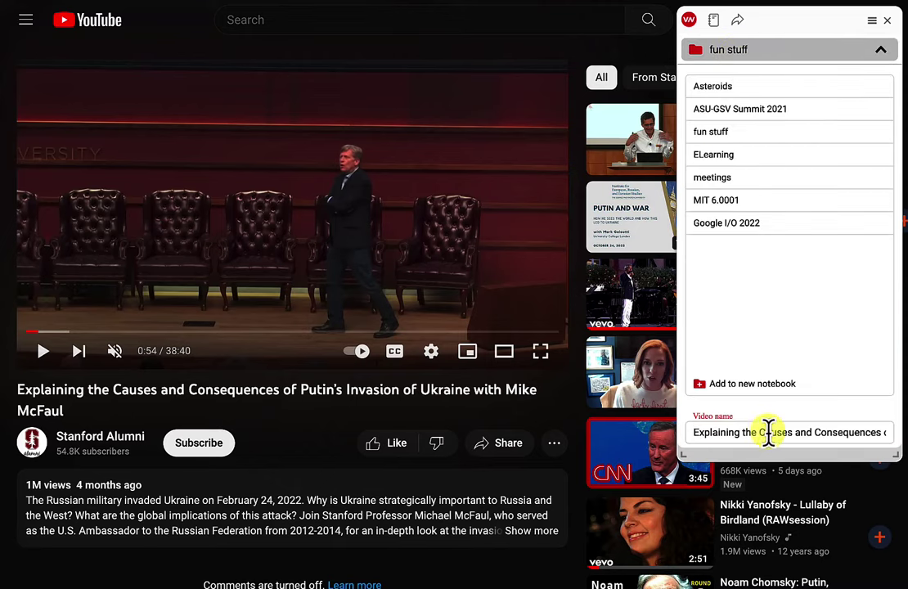
left_click(855, 54)
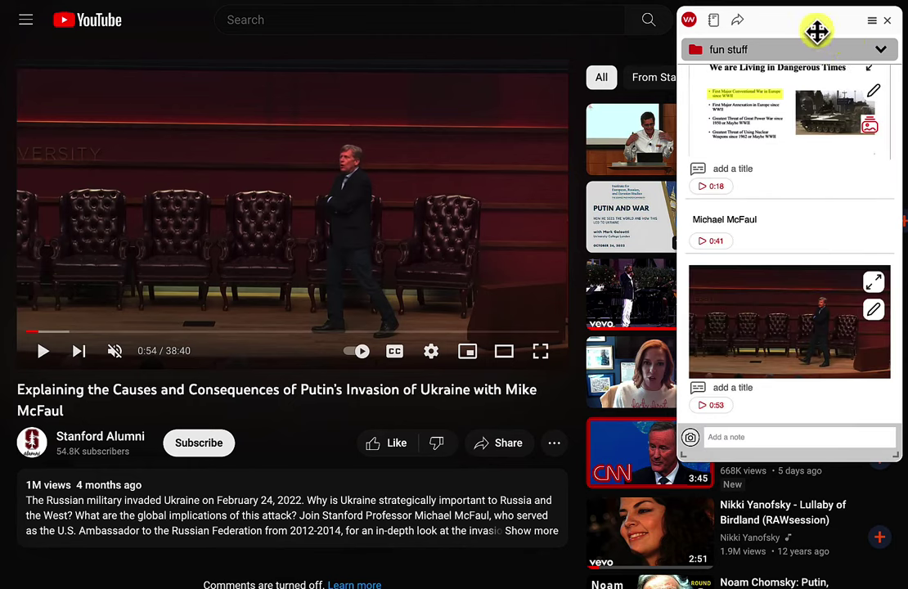
Copy the shareable link to the notes and open a new Chrome Incognito window.
left_click(738, 22)
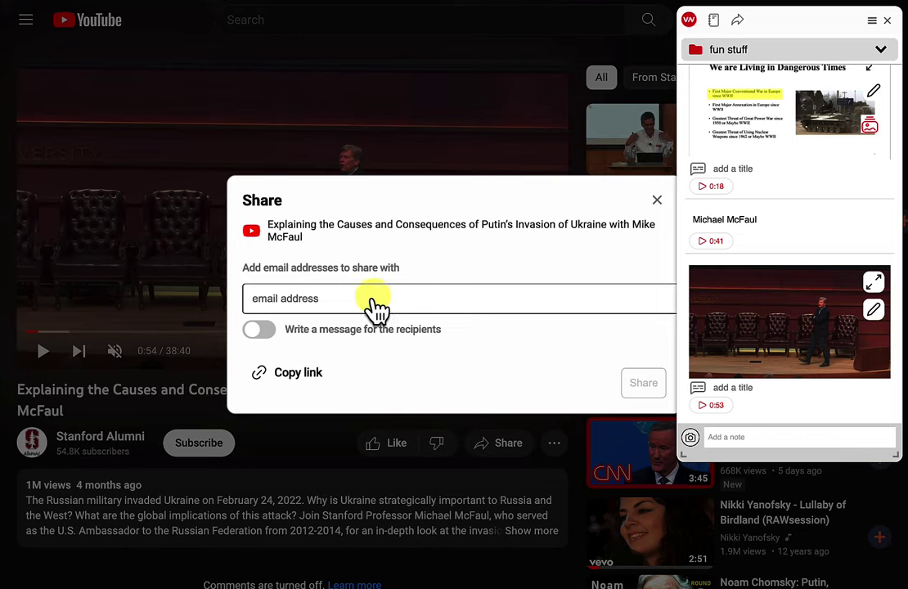
left_click(302, 381)
key("ctrl+shift+n")
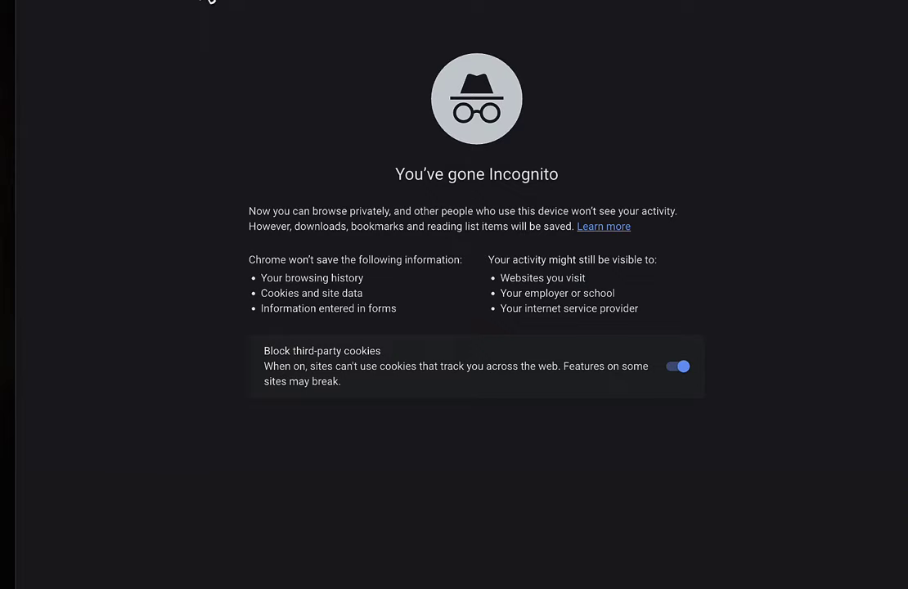
Load the copied notes link in the Incognito window and dismiss the sign-up tip.
type("https://app.videonotebook.com/public/video/9163621c-8219-4ab6-a2ff-31d25a37f91c/")
key("Return")
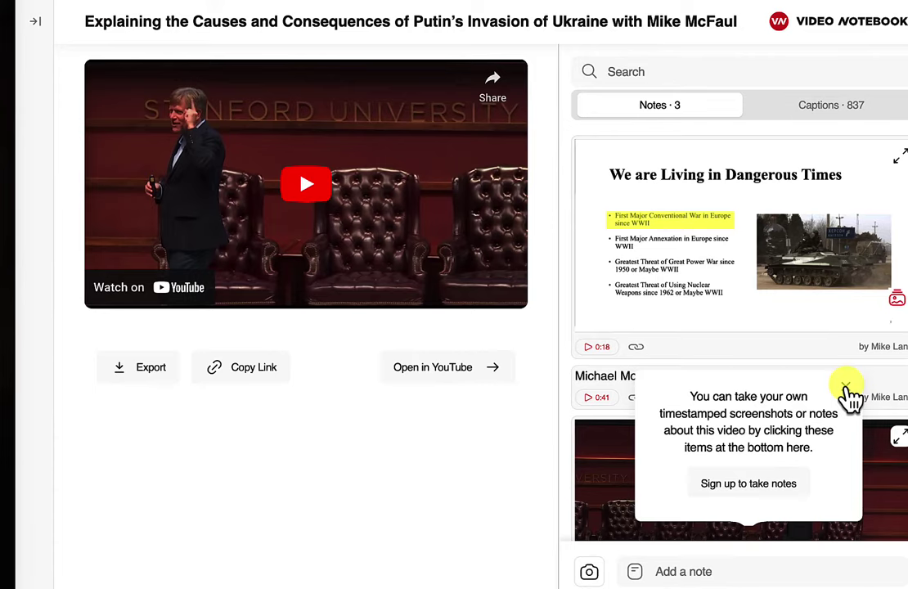
left_click(847, 391)
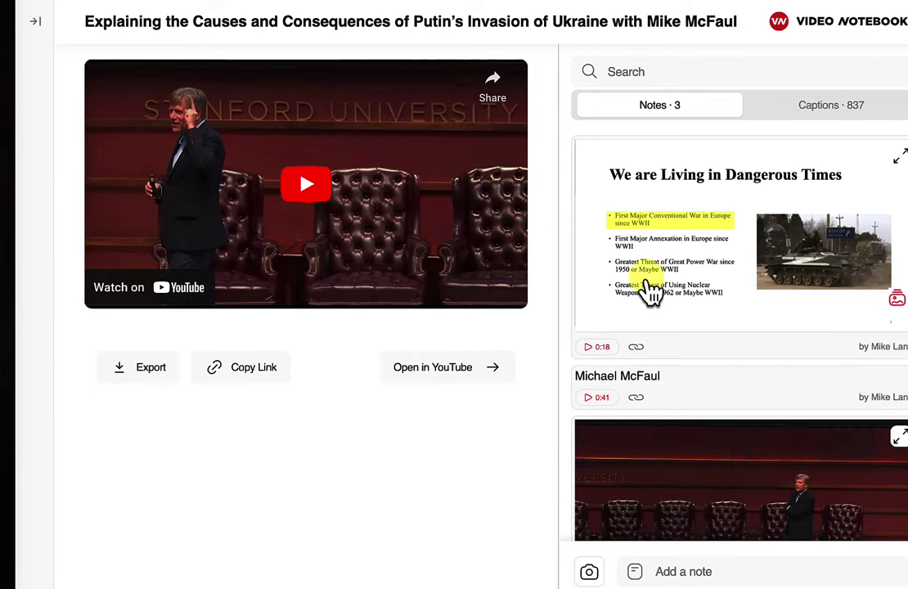
Play the lecture from the 0:41 note and pause it there.
scroll(650, 290, "down", 2)
scroll(649, 270, "up", 2)
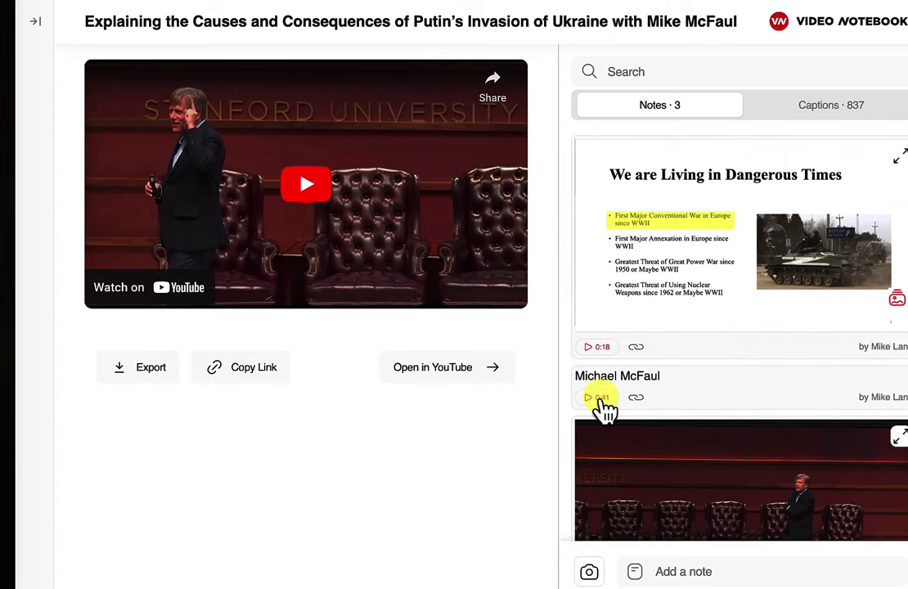
left_click(598, 397)
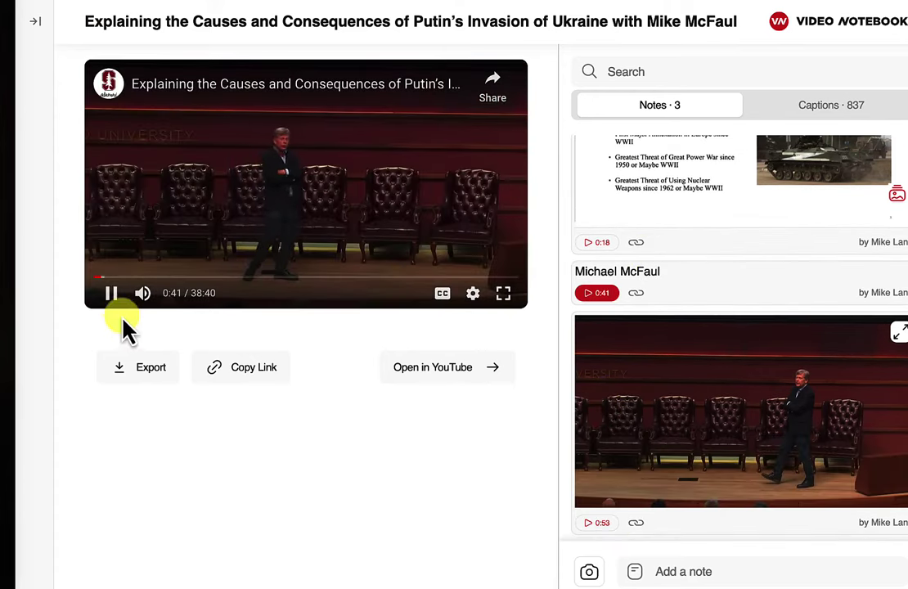
left_click(112, 295)
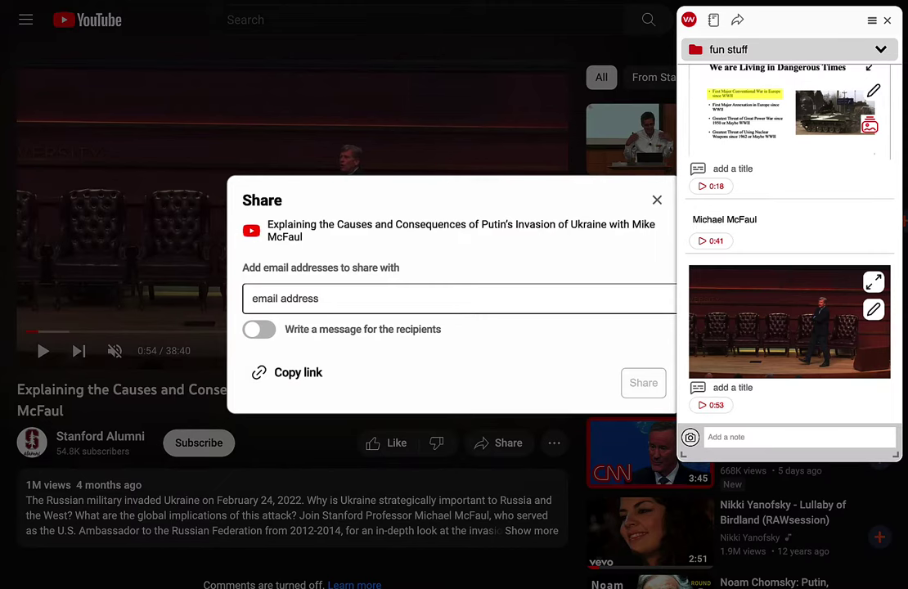
Close YouTube's Share dialog and open the Ukraine lecture's page in the Video Notebook web app.
left_click(657, 201)
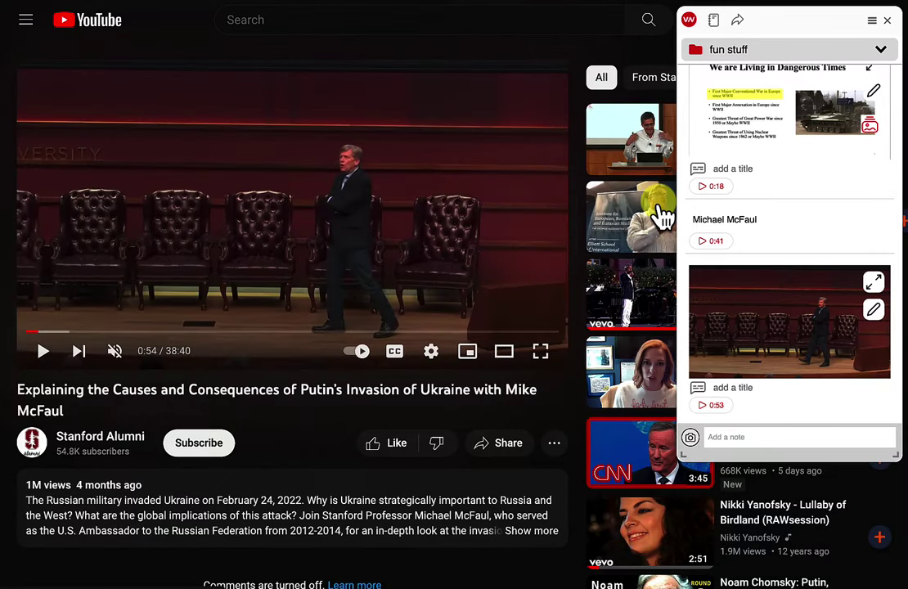
left_click(688, 21)
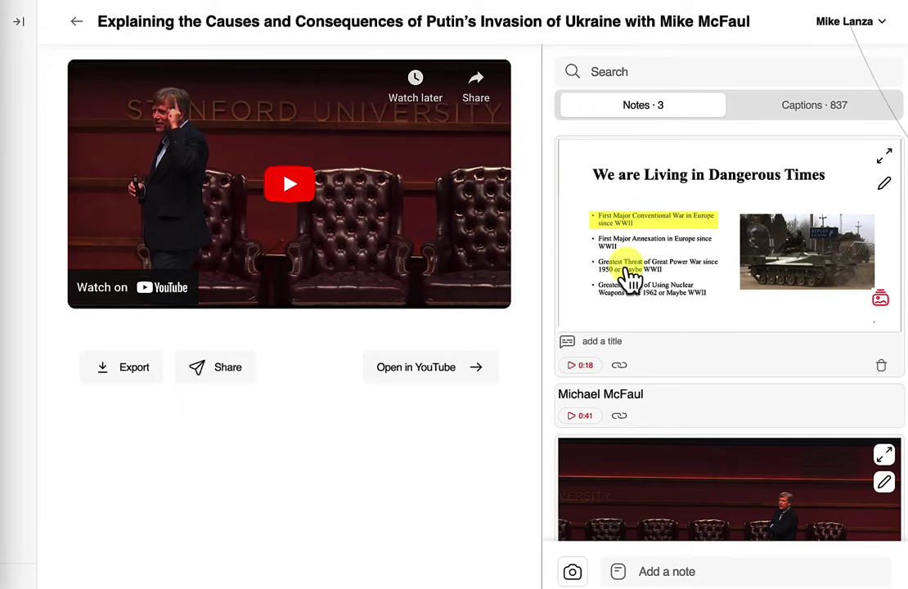
Pause the lecture on the 0:18 Dangerous Times slide and open the notes export dialog.
scroll(654, 291, "down", 2)
scroll(654, 290, "up", 2)
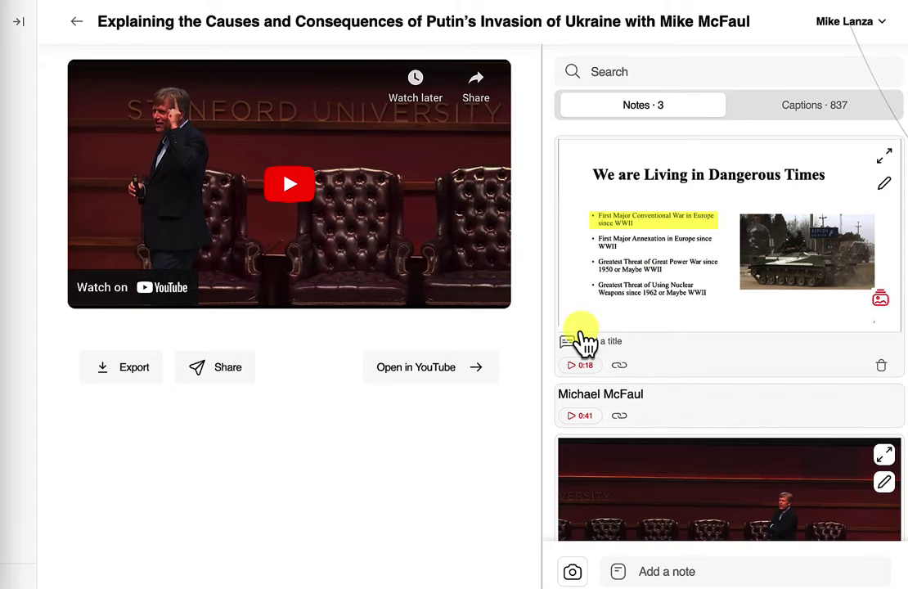
left_click(585, 367)
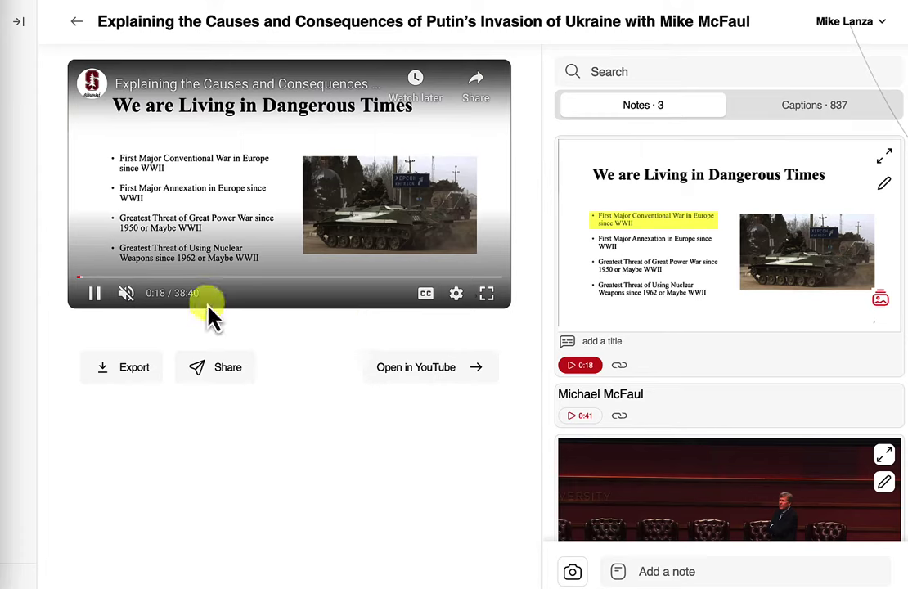
left_click(92, 292)
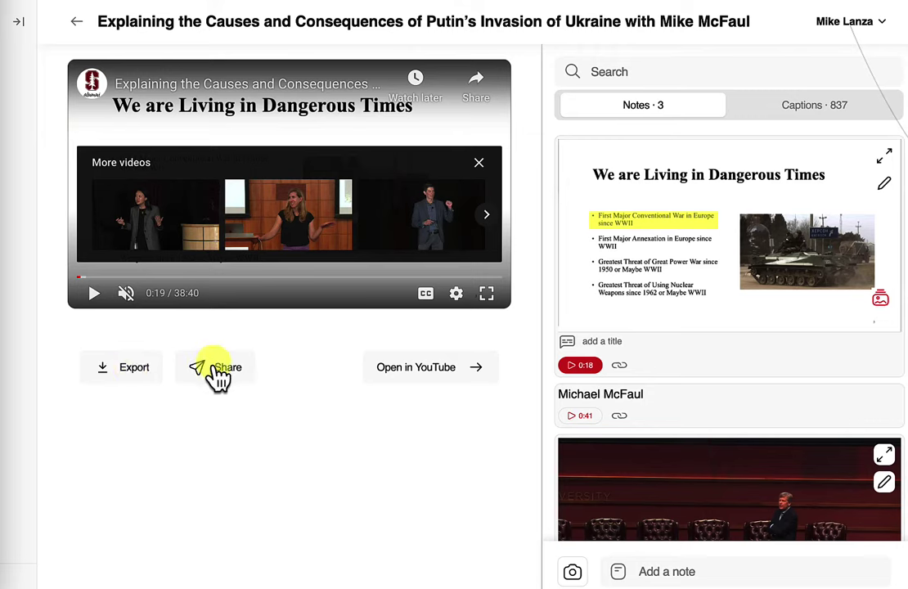
left_click(127, 372)
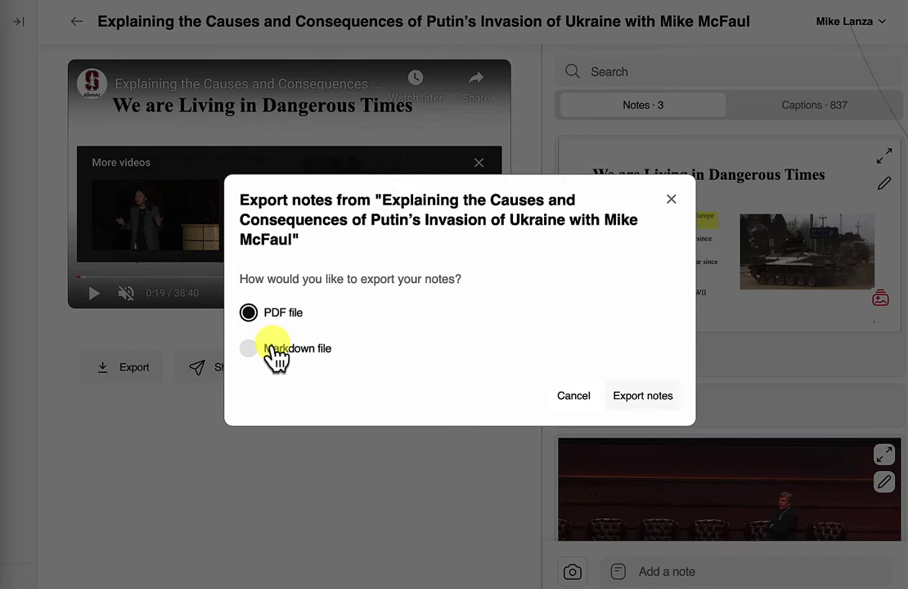
left_click(574, 395)
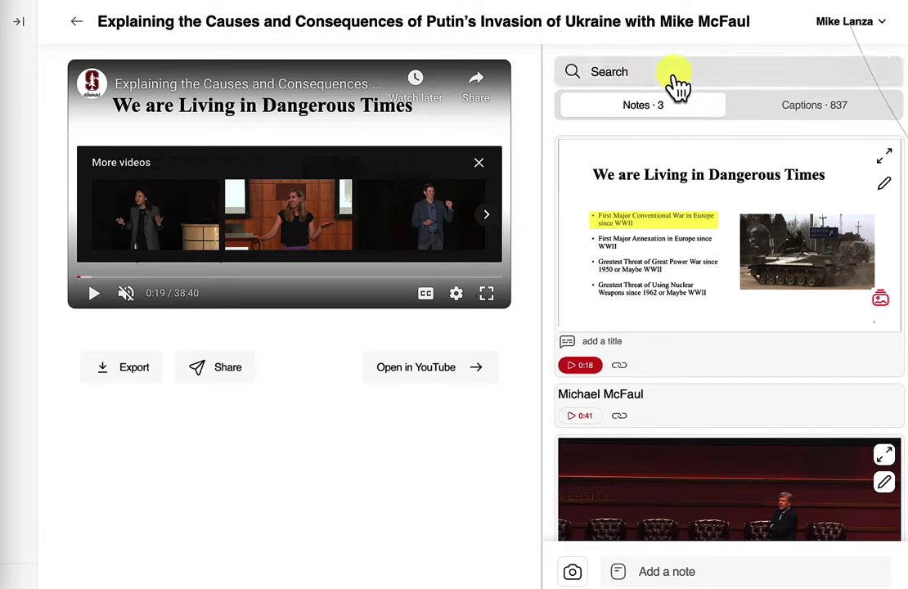
Search this lecture for 'putin' and show the matching captions.
left_click(636, 72)
type("putin")
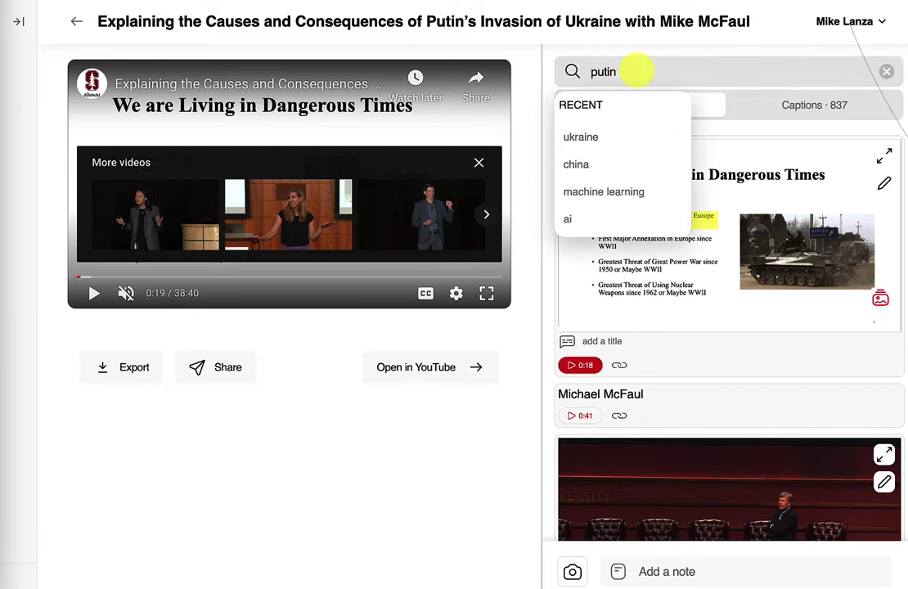
key("Return")
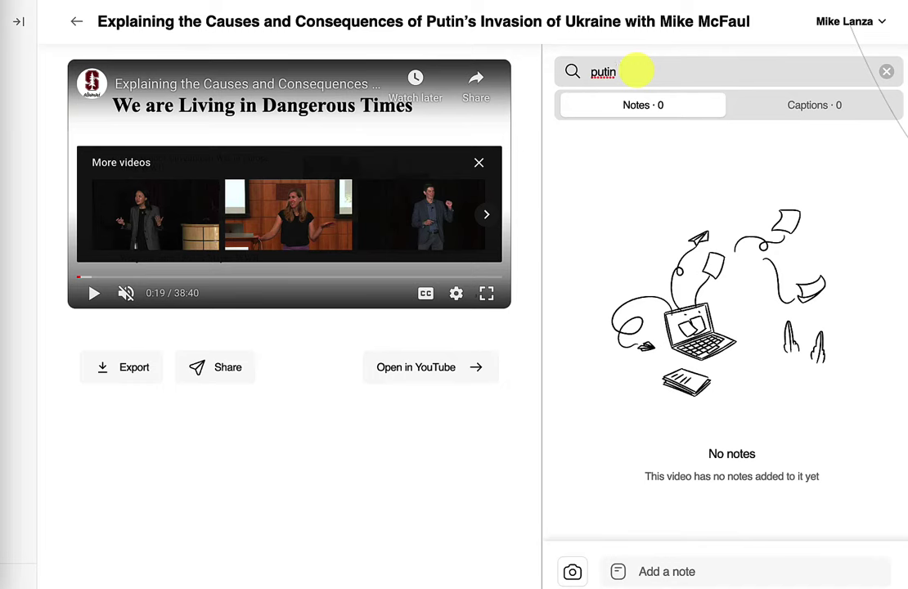
left_click(797, 106)
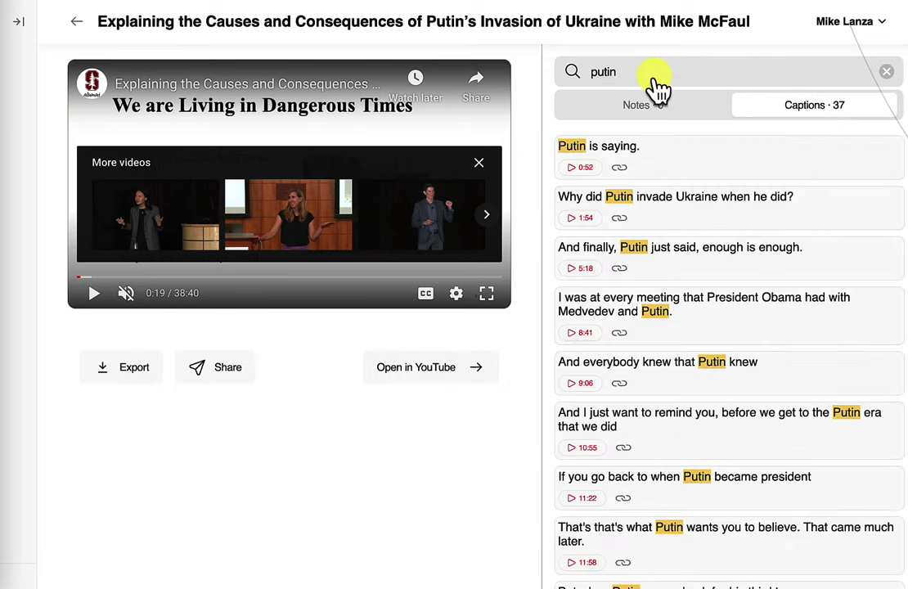
scroll(703, 417, "down", 5)
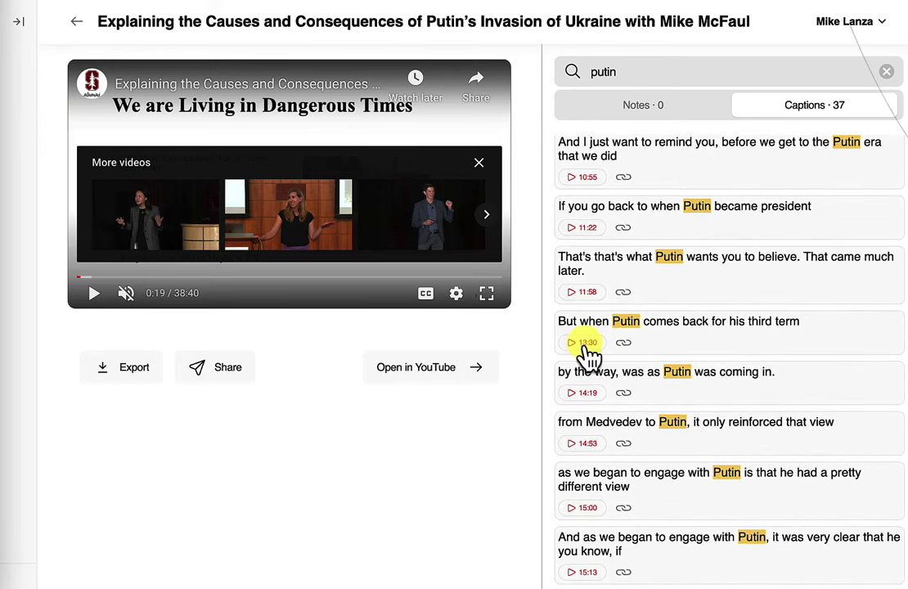
Jump to the 13:30 caption, pause on the Return of Putin slide, and copy its timestamped link.
left_click(587, 344)
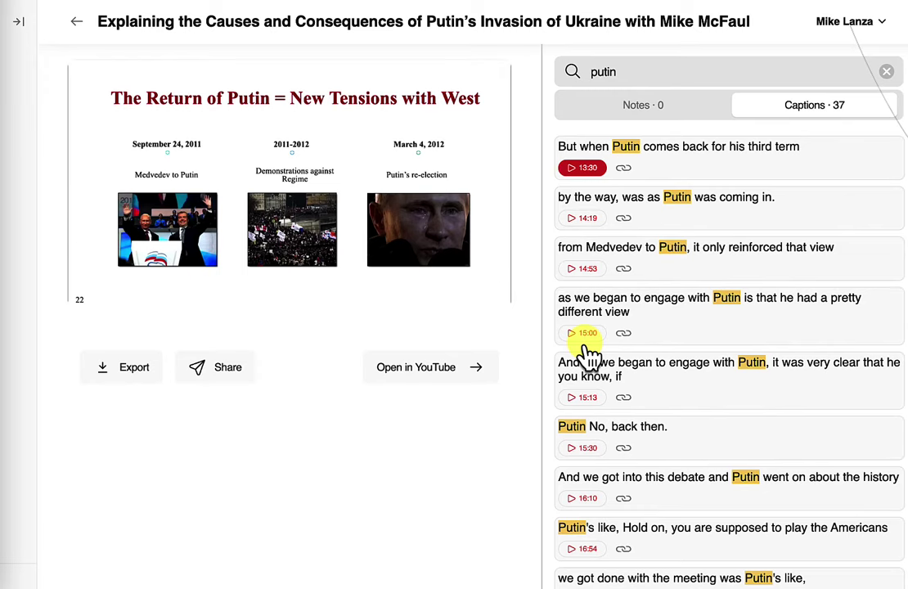
mouse_move(314, 273)
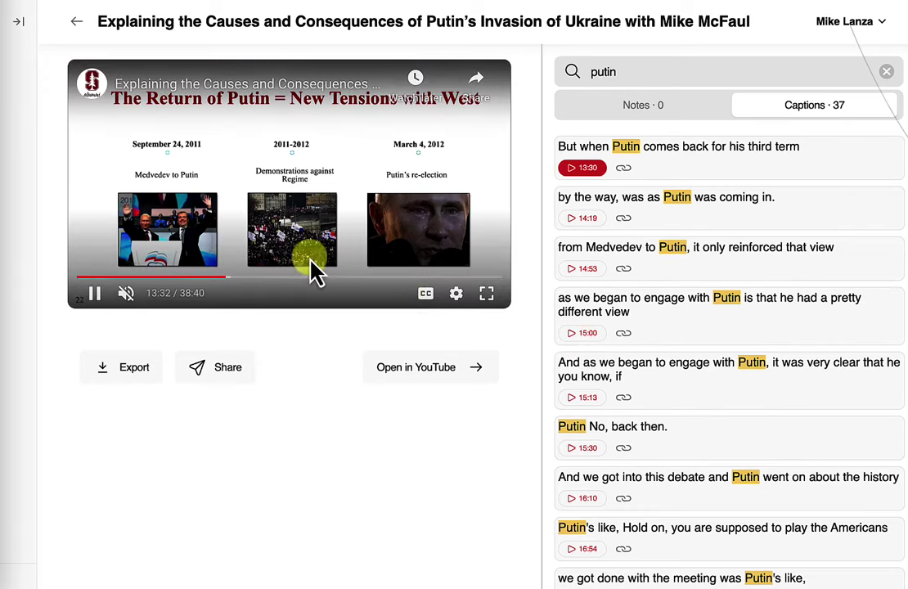
left_click(95, 293)
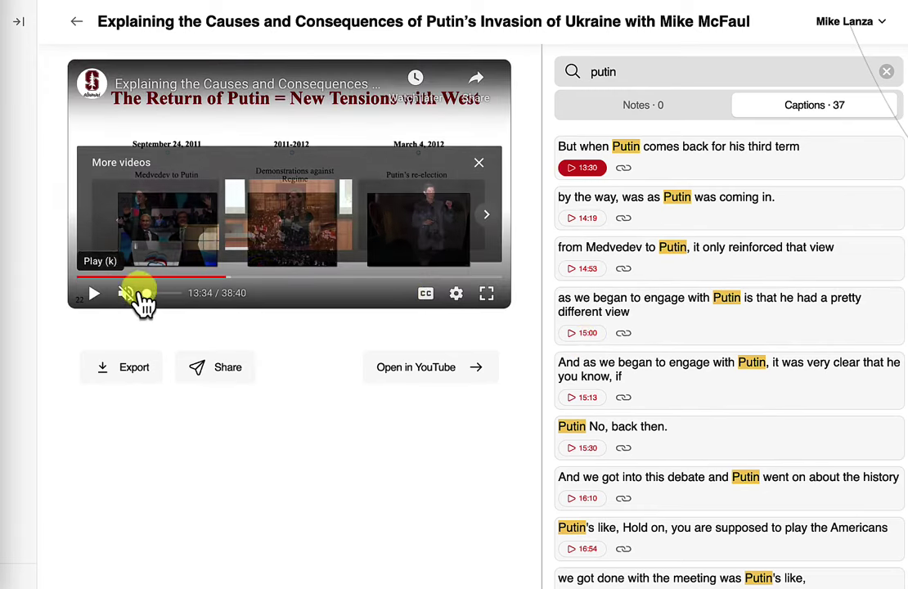
left_click(625, 219)
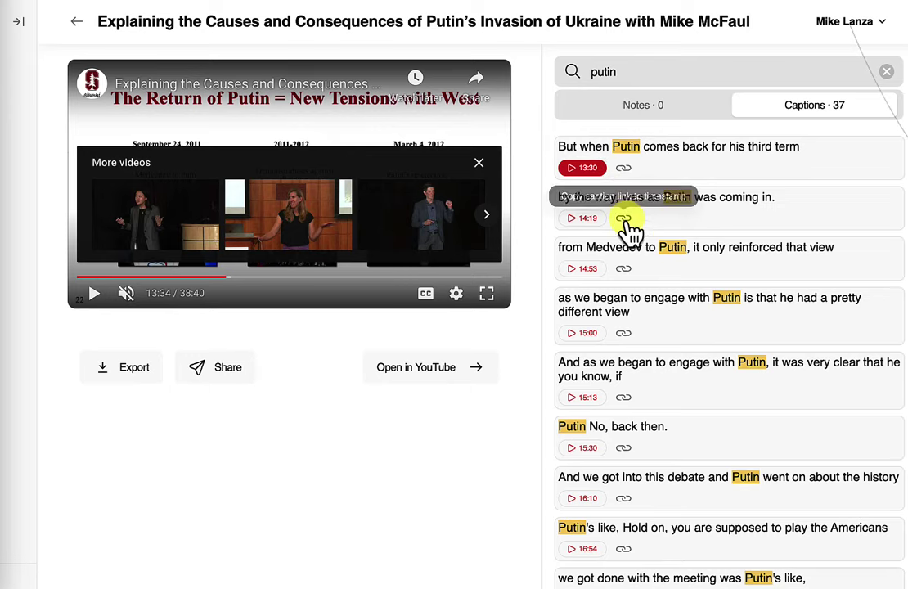
left_click(625, 169)
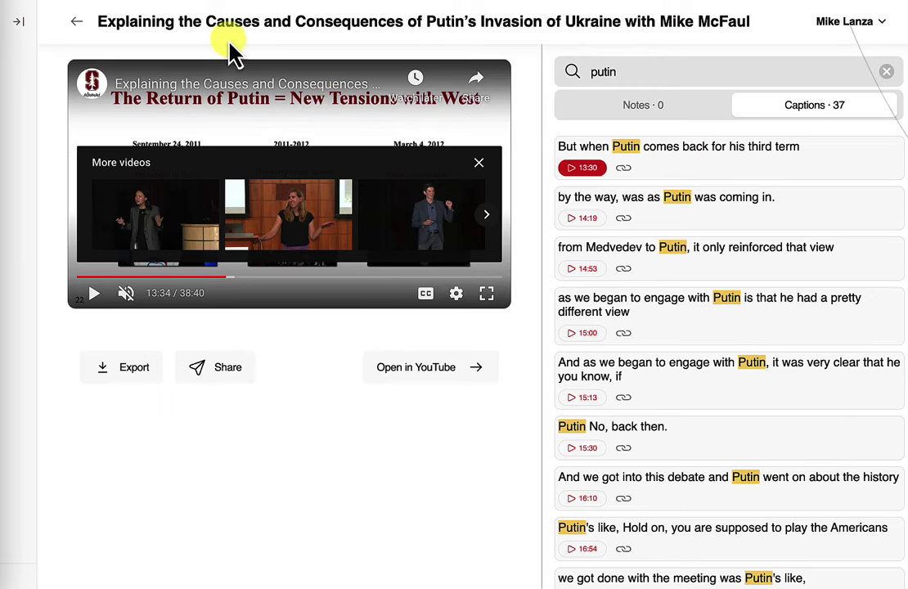
Open the fun stuff notebook's overview page from the notebooks sidebar.
left_click(20, 31)
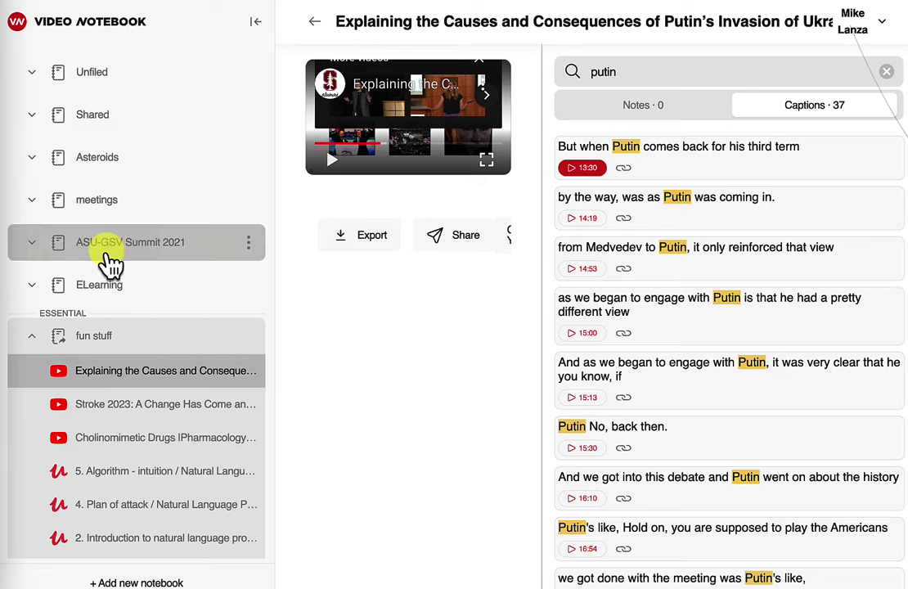
left_click(121, 337)
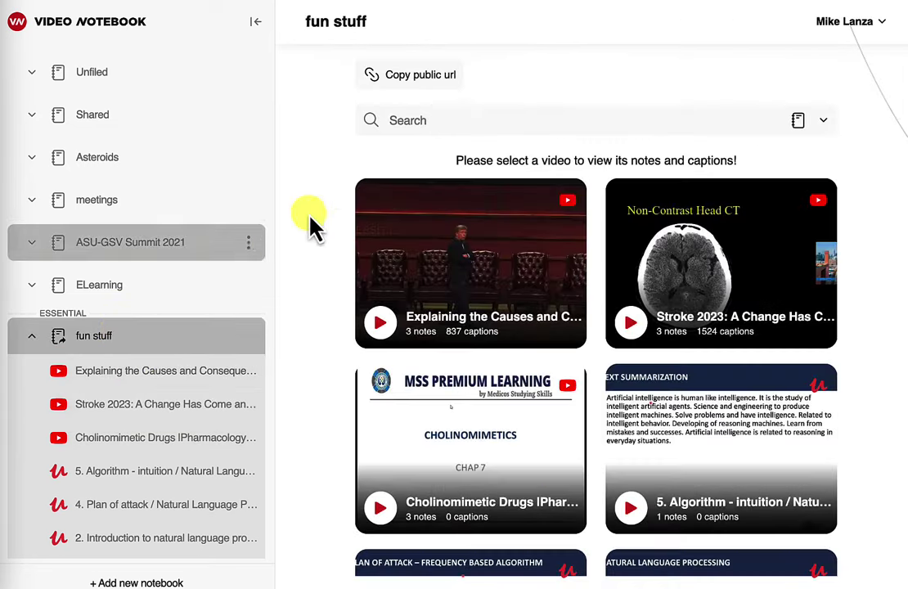
left_click(444, 127)
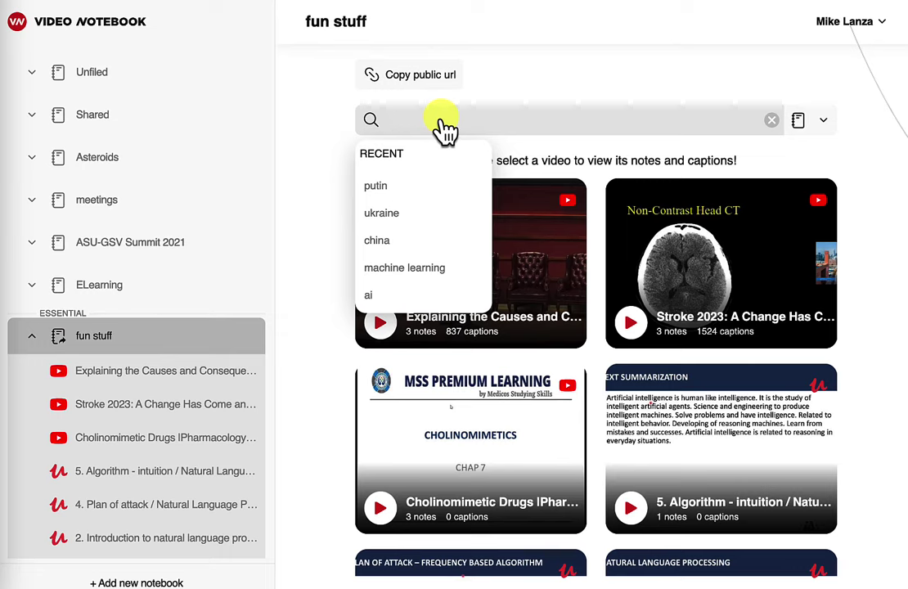
Search the notebook for 'ukraine' and open The Changing Character of War's 4 matching captions.
type("ukraine")
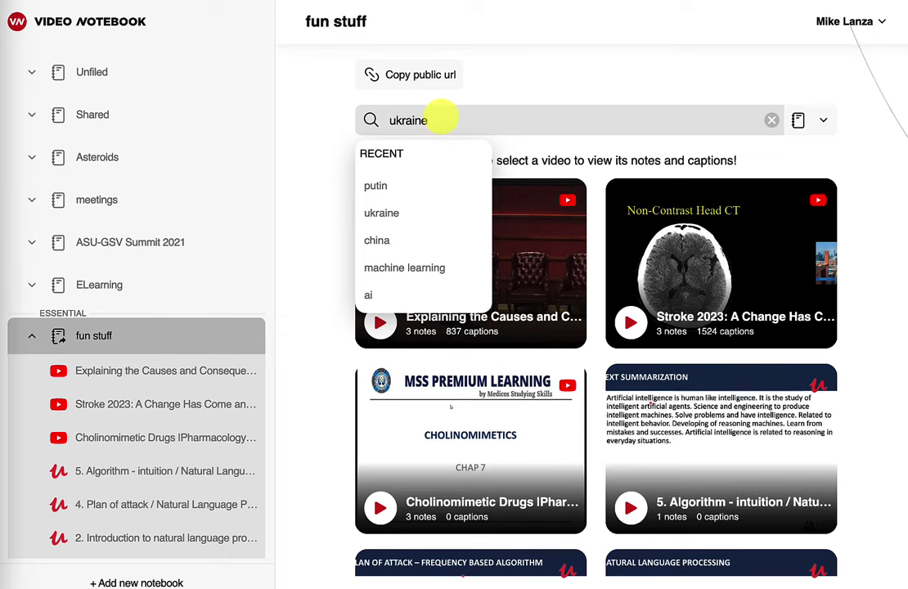
key("Return")
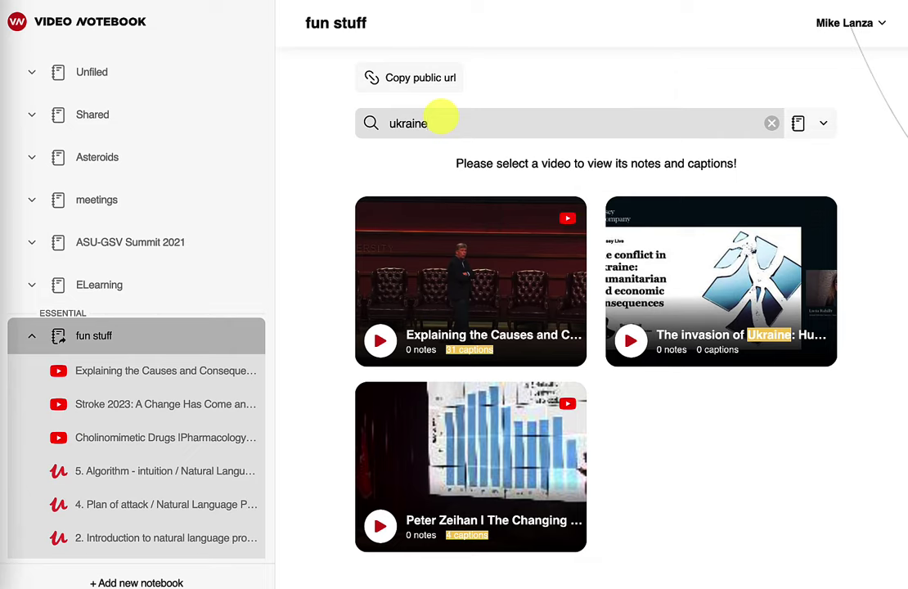
left_click(466, 449)
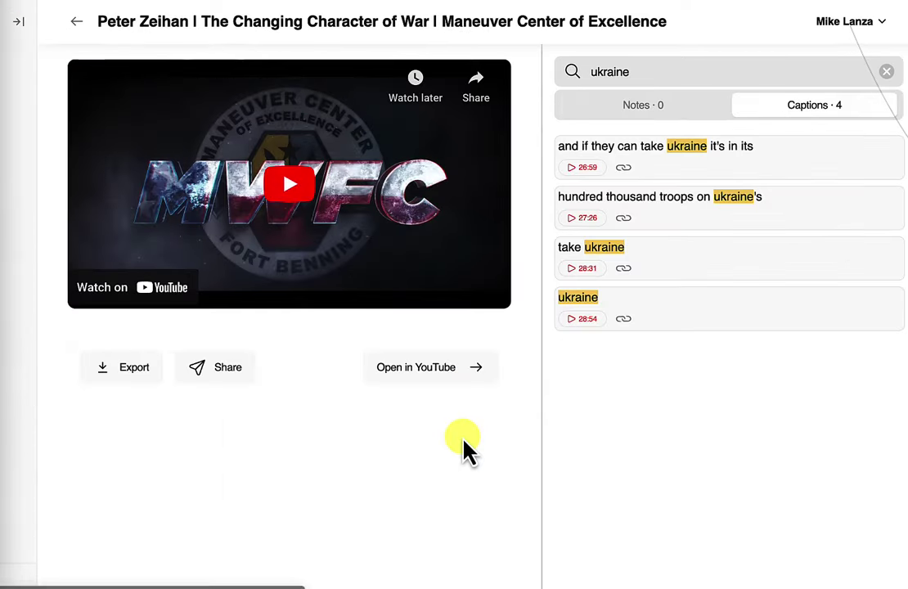